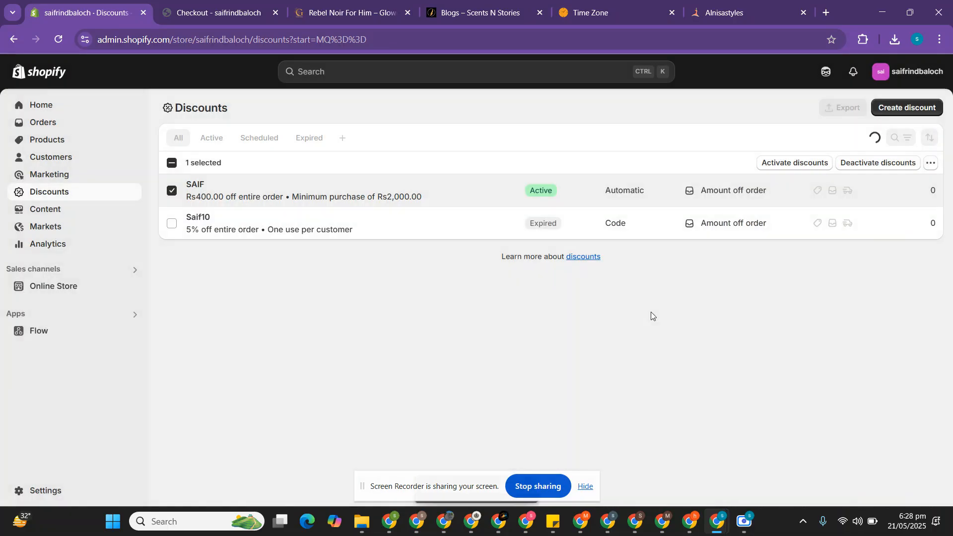
Start a new Amount off products discount and enter ALI05 as its discount code.
left_click(895, 115)
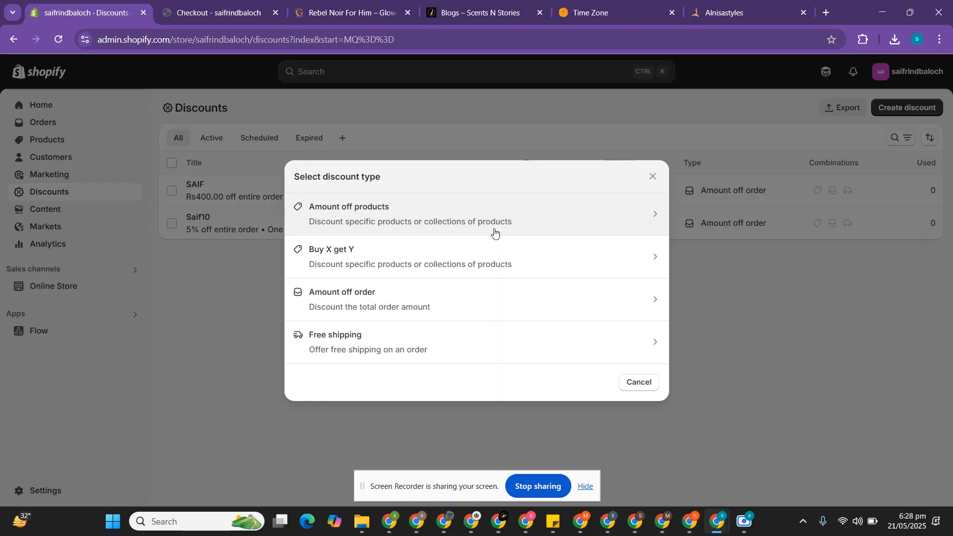
left_click(348, 215)
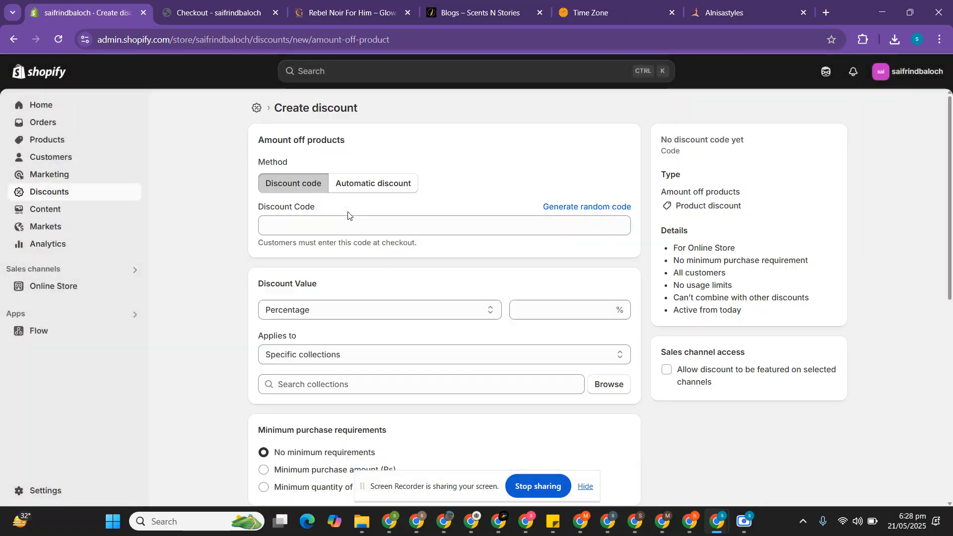
left_click(308, 226)
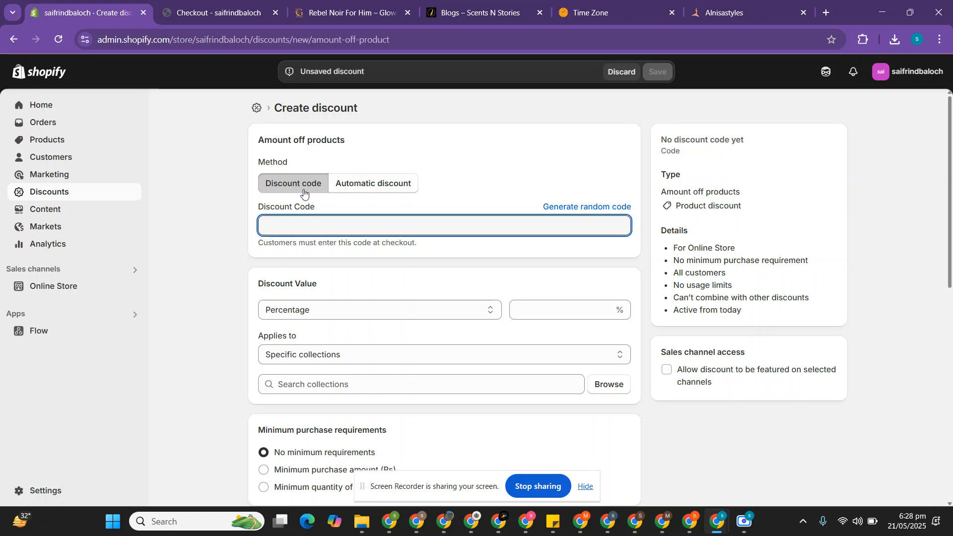
type("A")
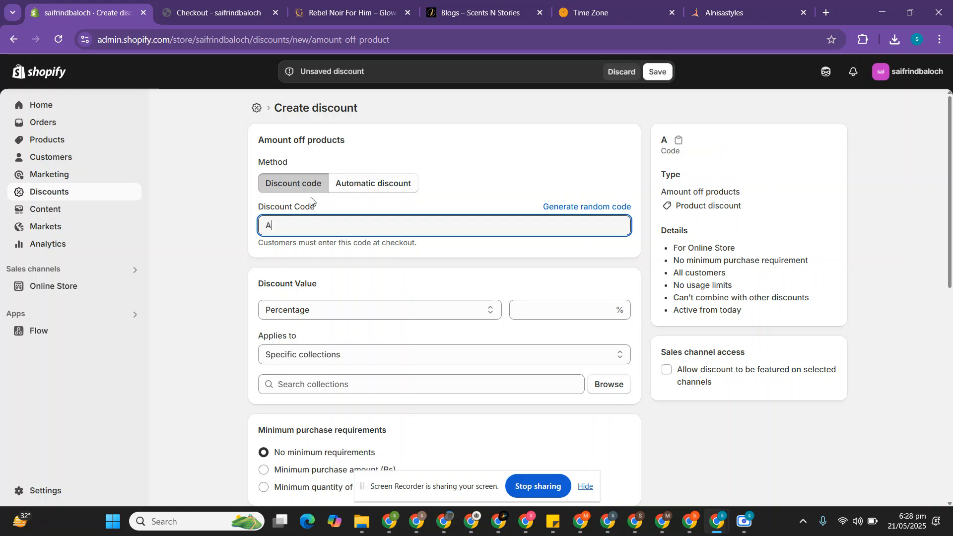
type("LI05")
Set the discount value to a percentage of 5%.
left_click(338, 312)
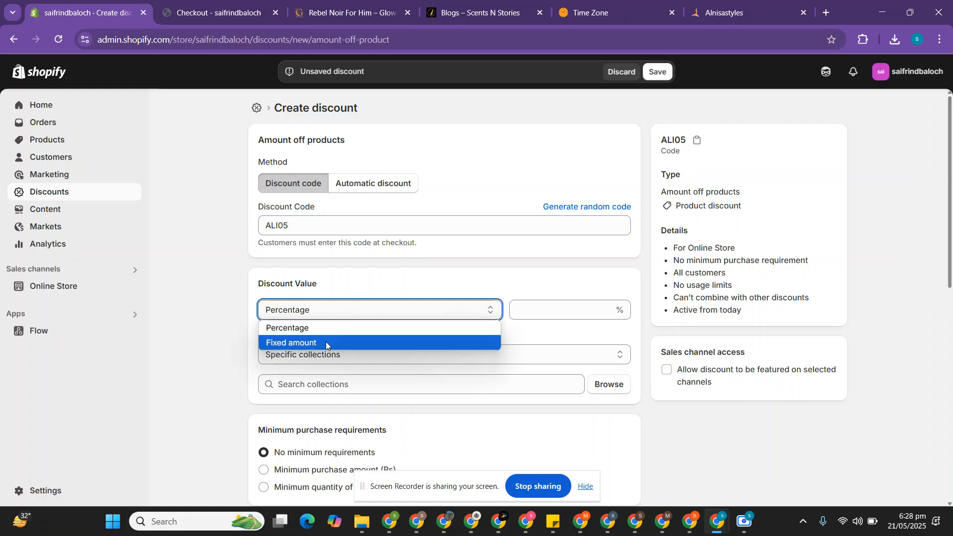
left_click(337, 328)
left_click(522, 313)
type("5")
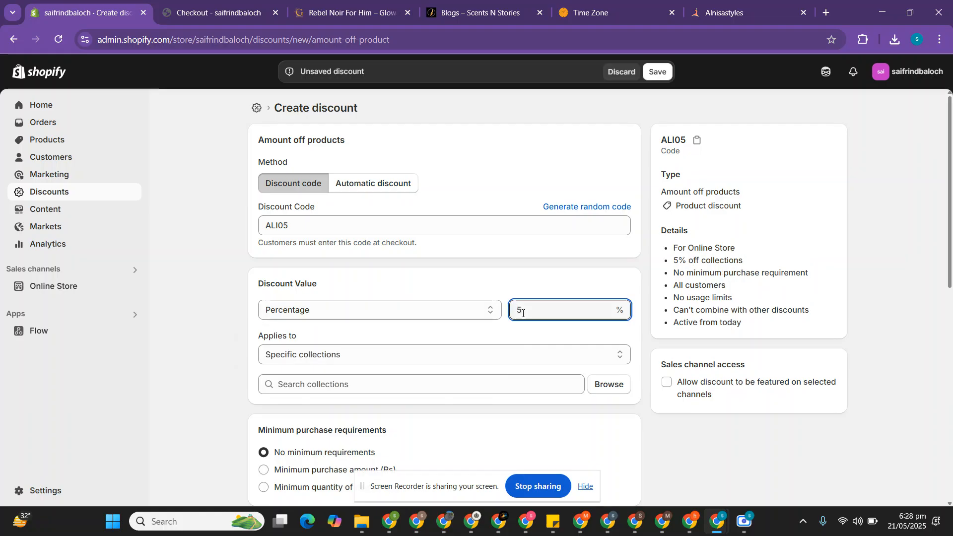
Set the discount to apply to specific products.
scroll(522, 313, "down", 1)
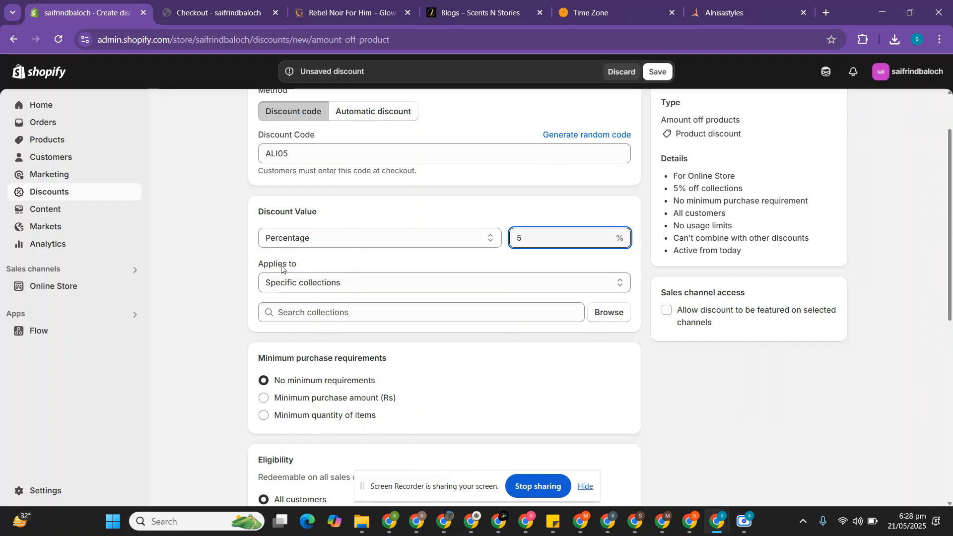
left_click(315, 283)
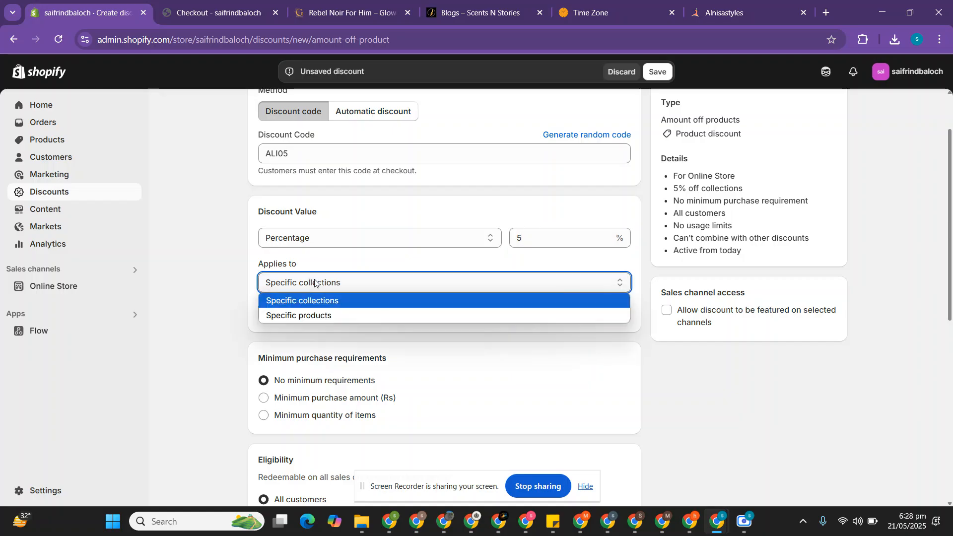
left_click(315, 315)
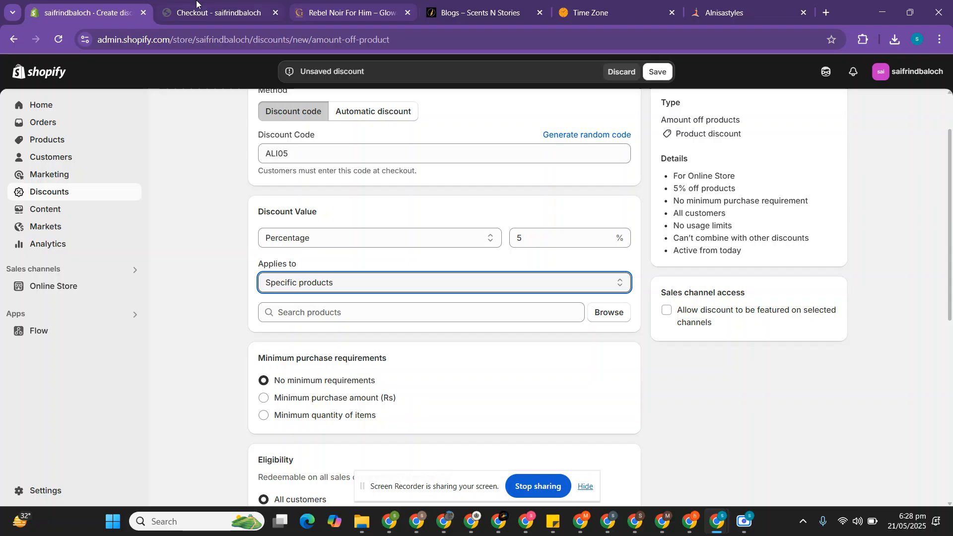
Open the Men collection under Tester Boxes in the storefront and look at its products.
left_click(208, 12)
left_click(175, 79)
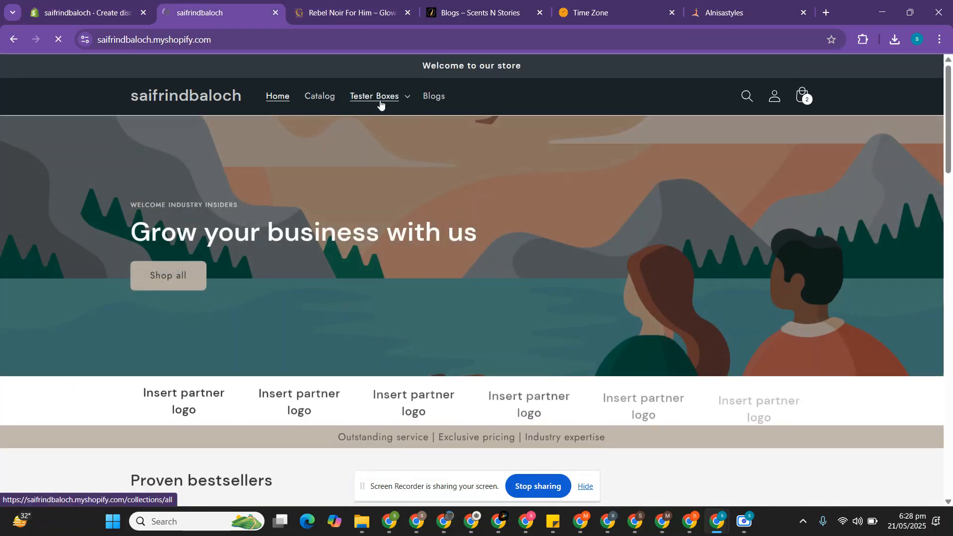
left_click(378, 100)
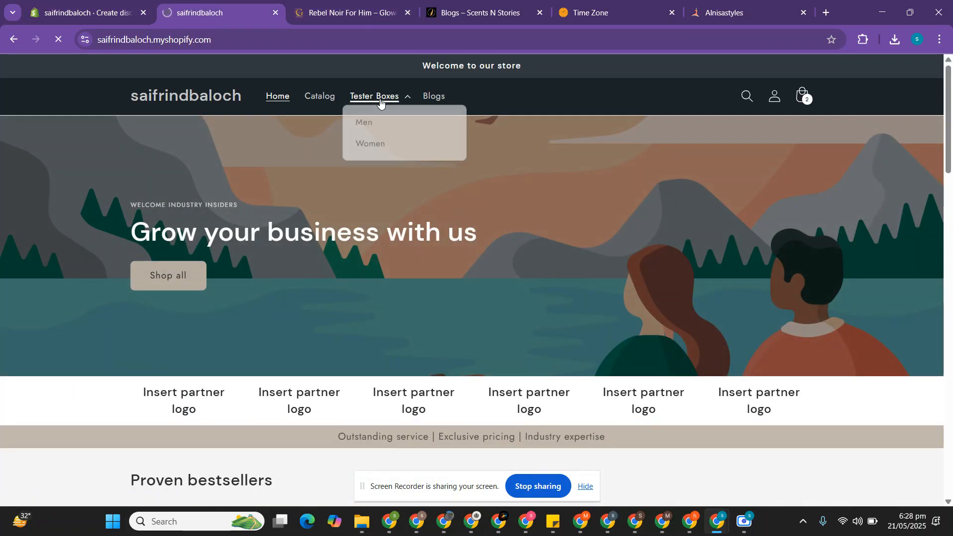
left_click(365, 127)
scroll(354, 252, "down", 2)
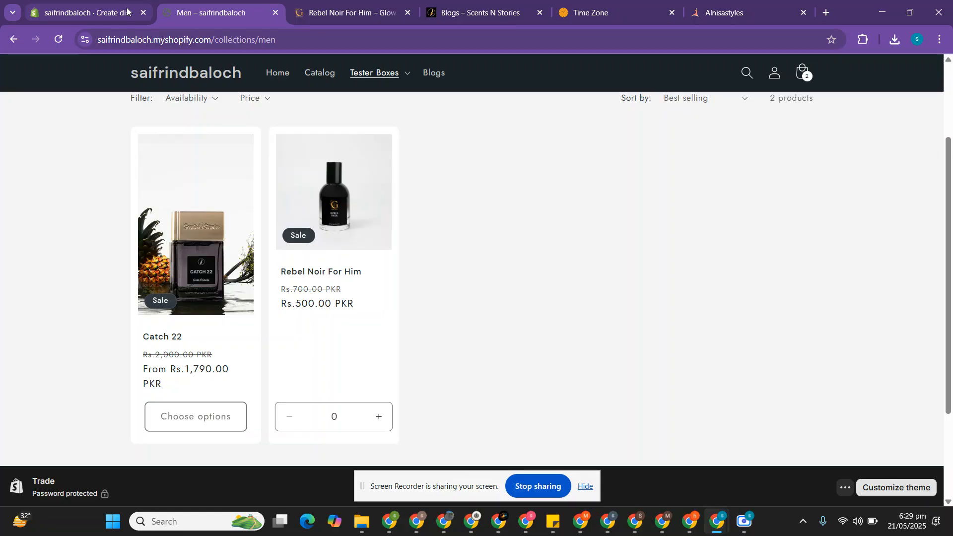
Return to the discount form and make the discount apply to the Men collection.
left_click(87, 12)
left_click(329, 281)
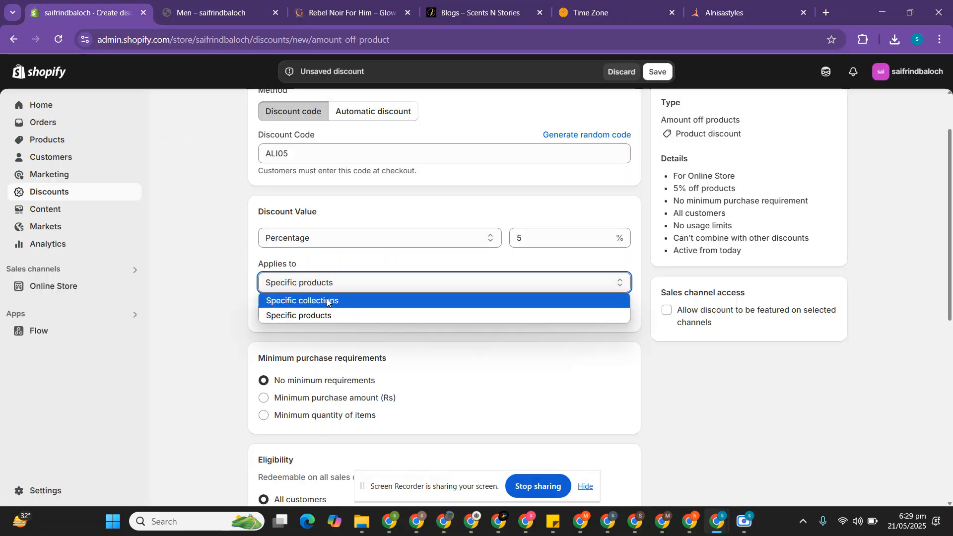
left_click(327, 300)
left_click(613, 312)
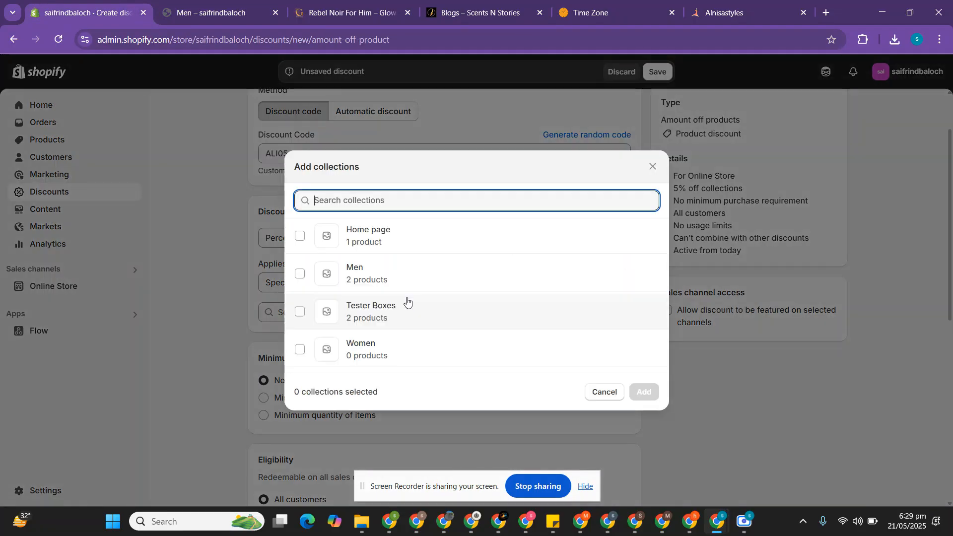
left_click(299, 271)
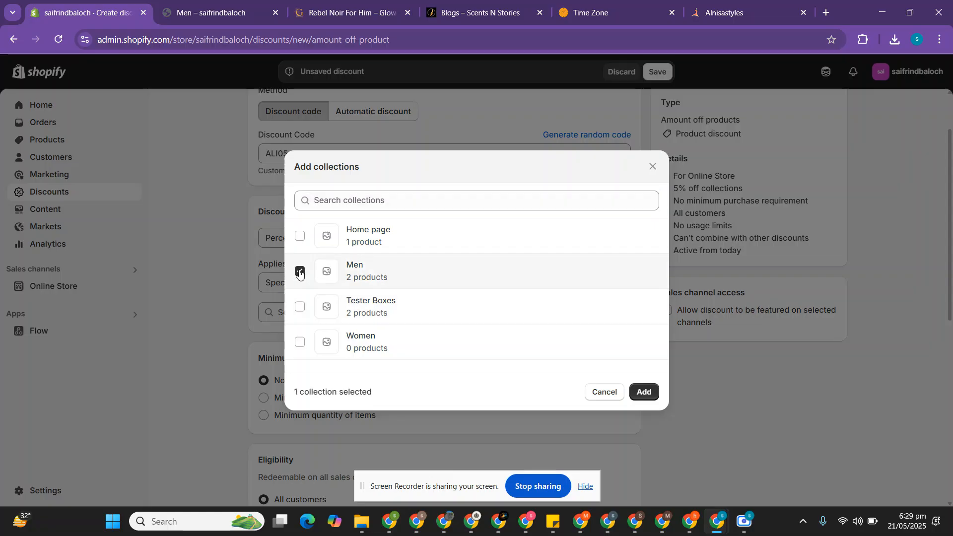
left_click(643, 393)
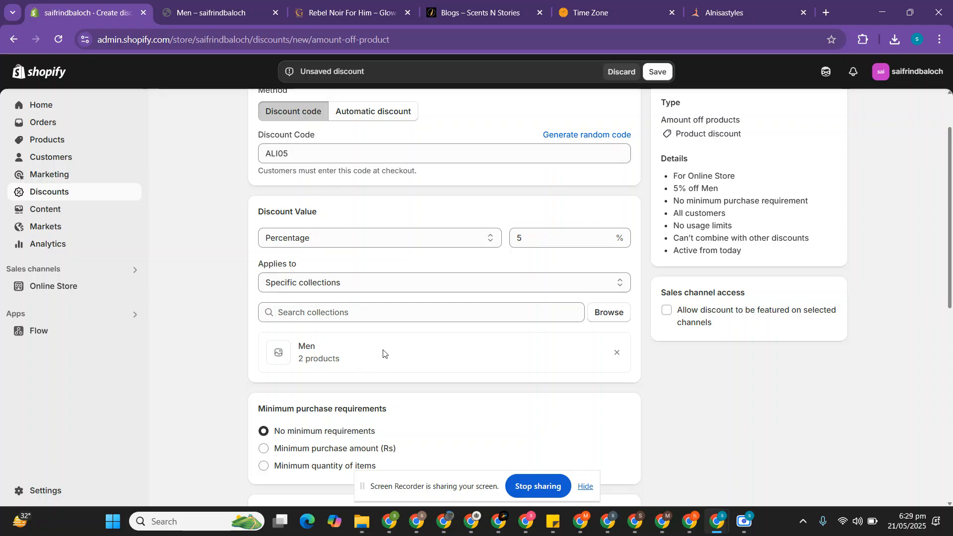
Apply the discount to specific products, adding Catch 22 with both its 50ml and 100ml Perfume Spray variants.
left_click(341, 289)
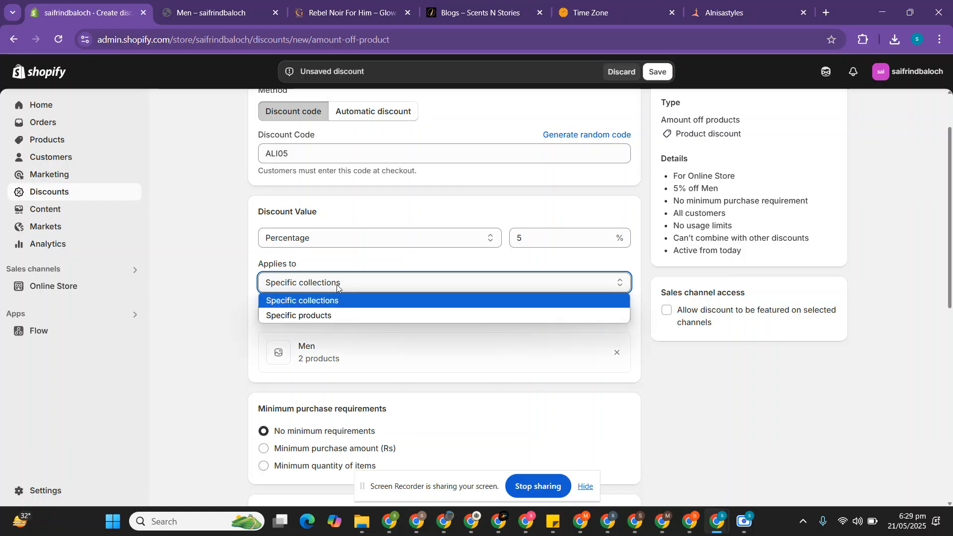
left_click(327, 315)
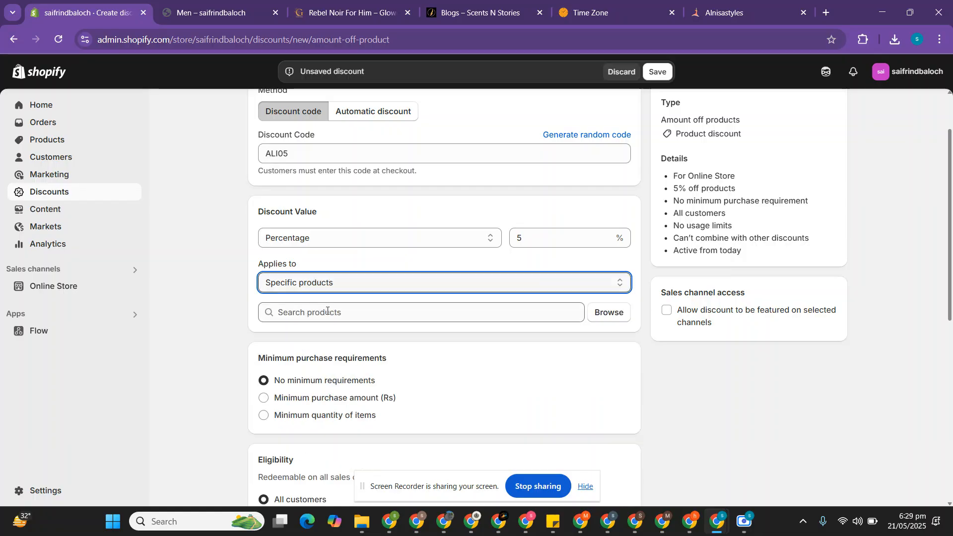
left_click(604, 312)
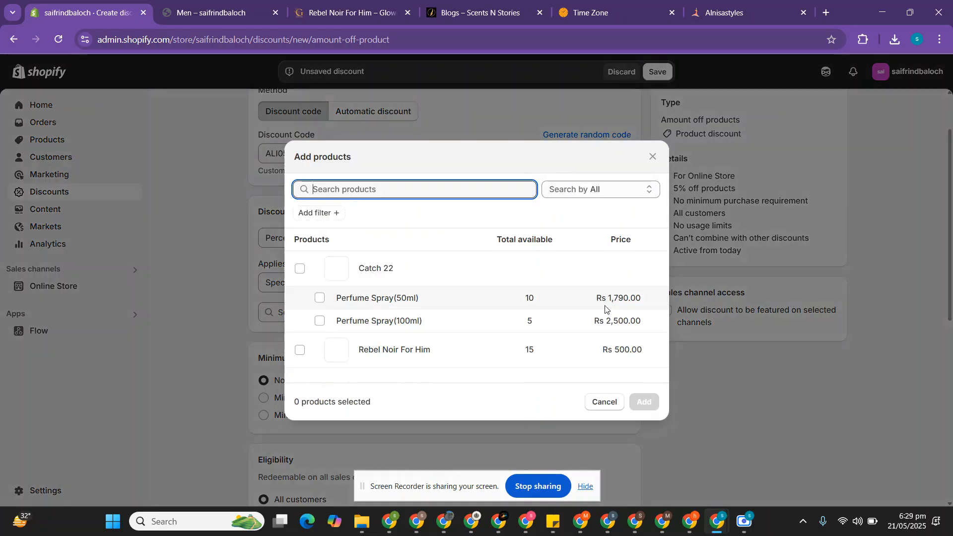
left_click(299, 269)
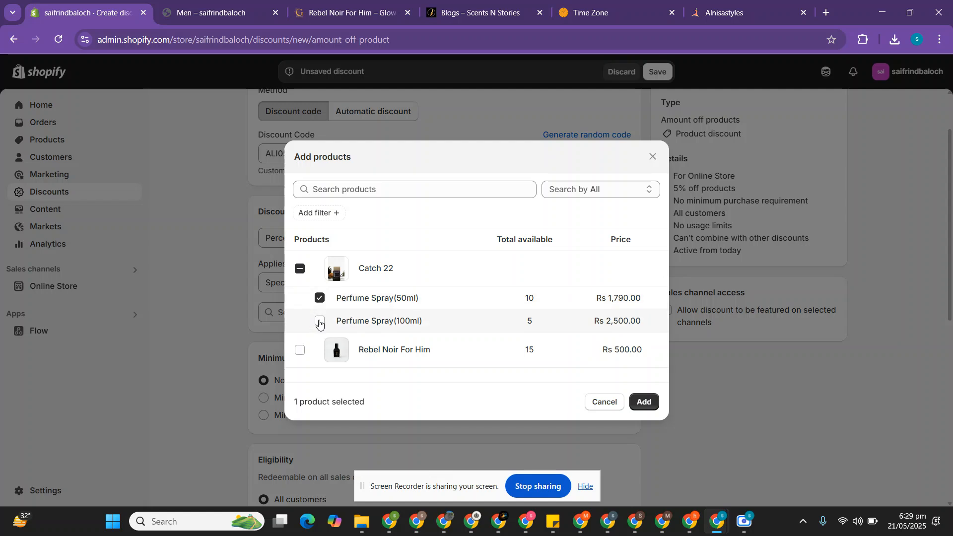
left_click(319, 322)
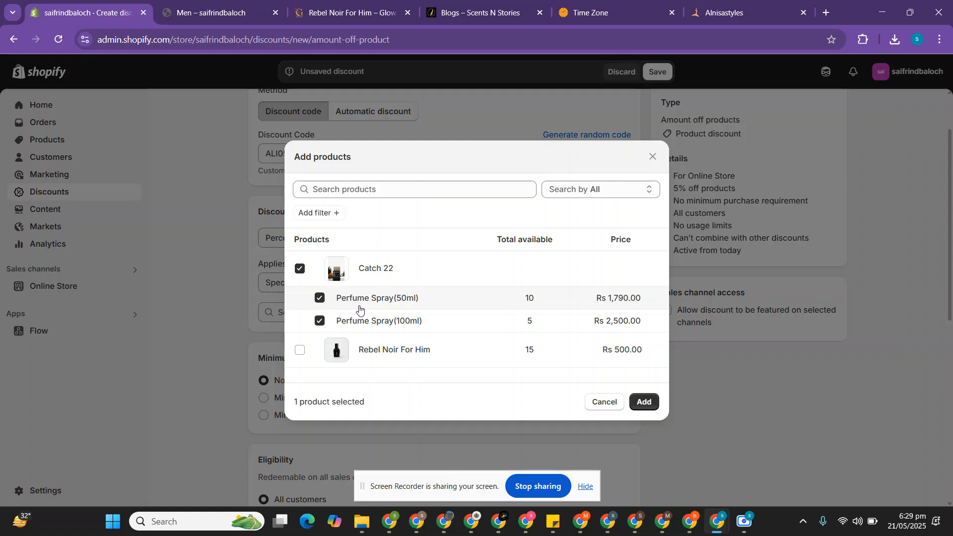
left_click(636, 402)
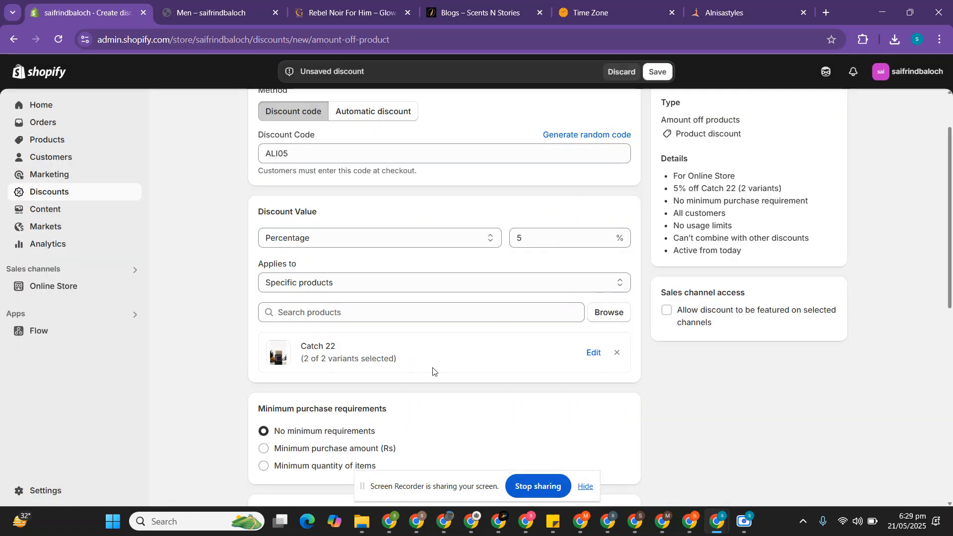
Limit the total number of times the discount can be used to 100.
scroll(433, 371, "down", 3)
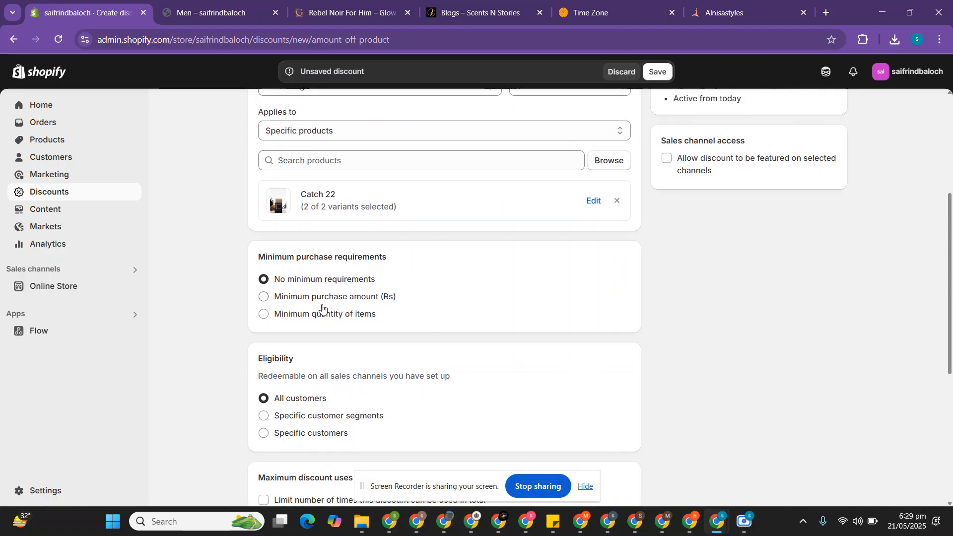
scroll(405, 318, "down", 4)
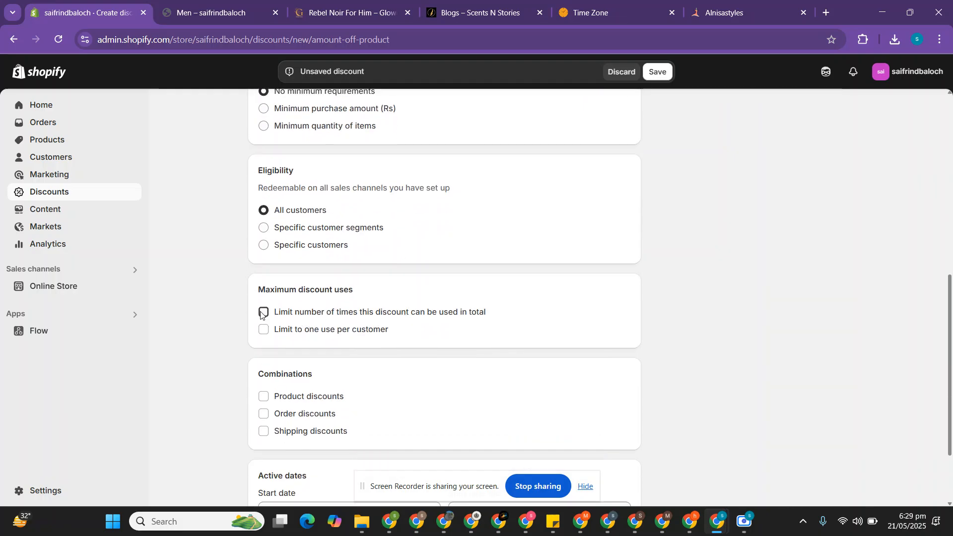
left_click(262, 313)
left_click(297, 333)
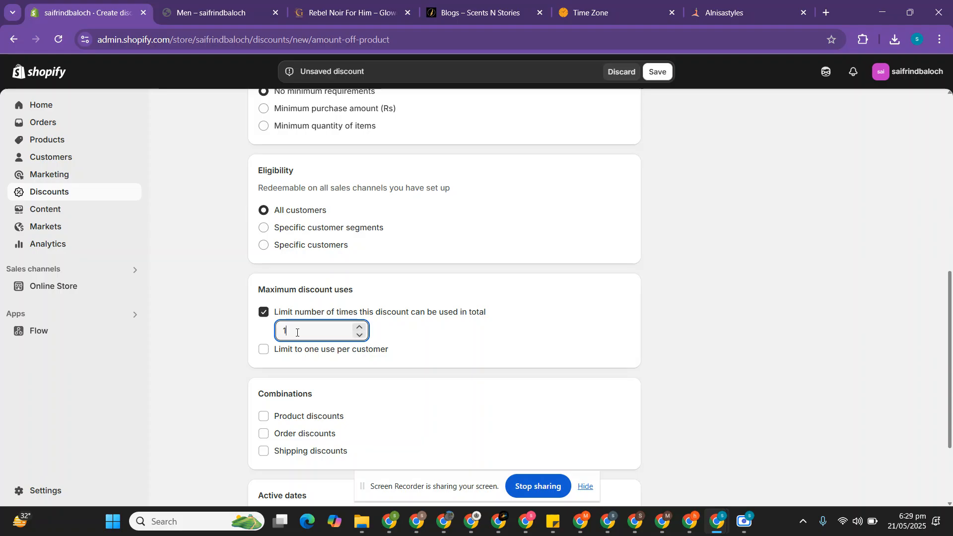
left_click(457, 337)
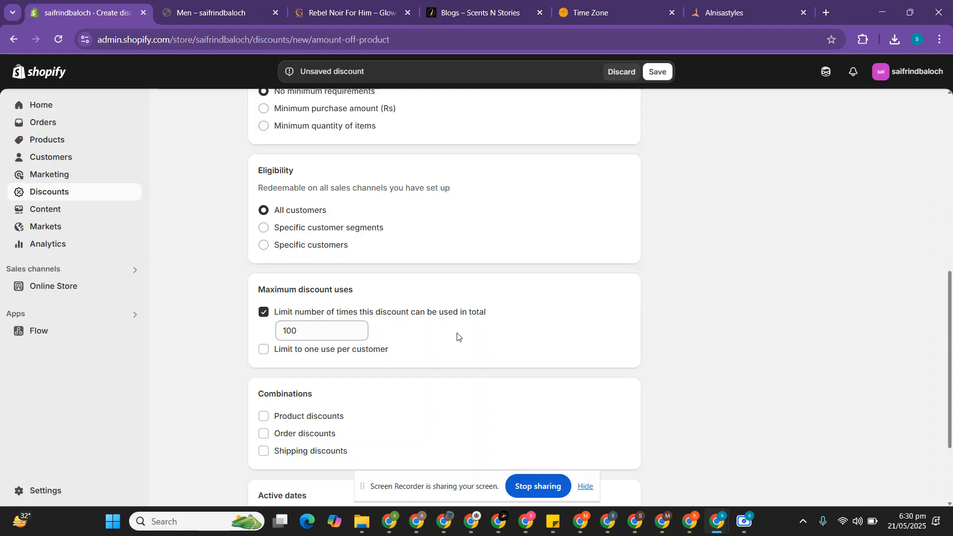
scroll(457, 337, "down", 1)
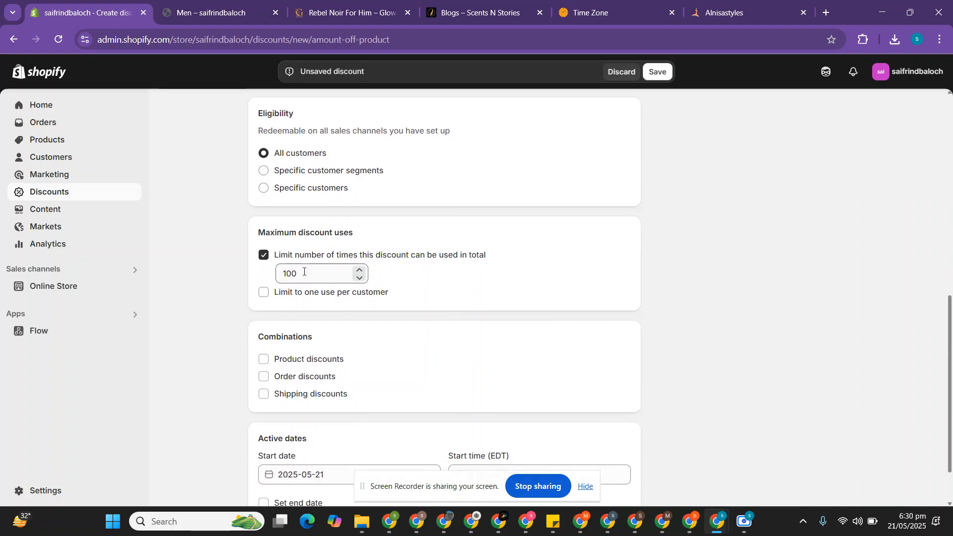
Turn on the limit of one use per customer, review the settings, and turn that limit off again.
left_click(264, 293)
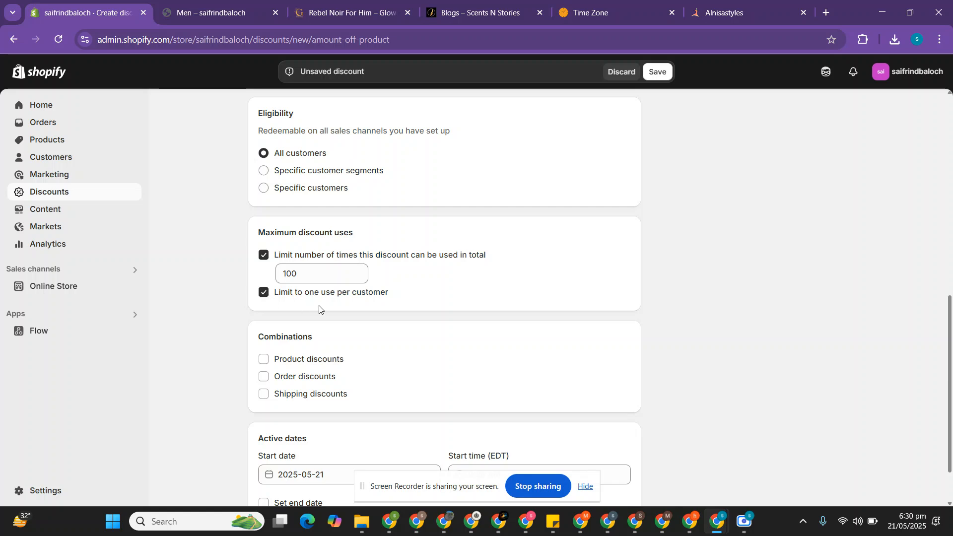
scroll(319, 310, "up", 2)
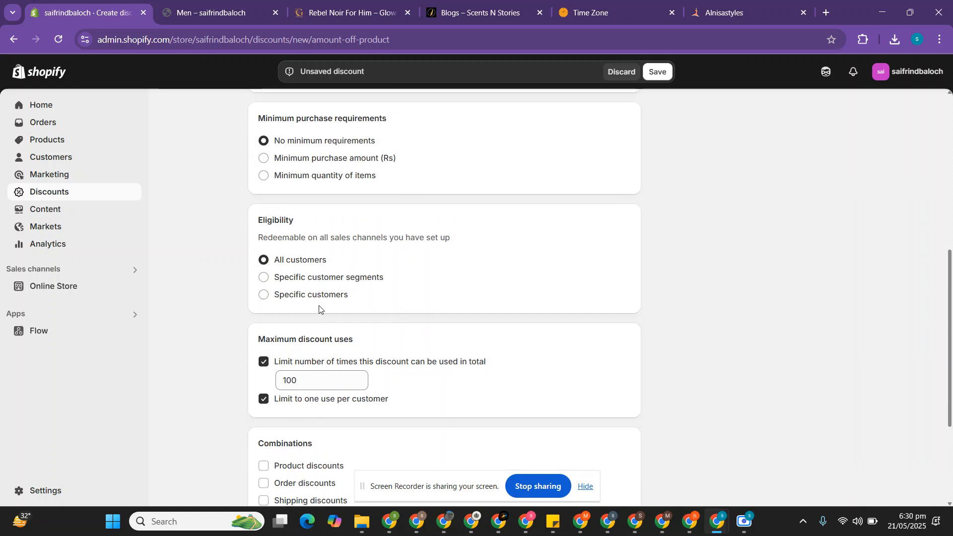
scroll(319, 309, "up", 3)
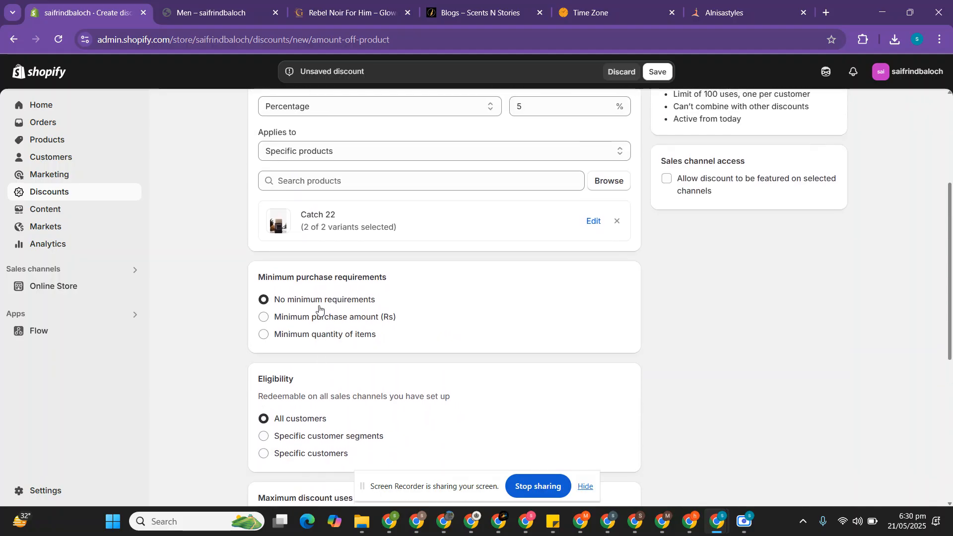
scroll(319, 310, "down", 3)
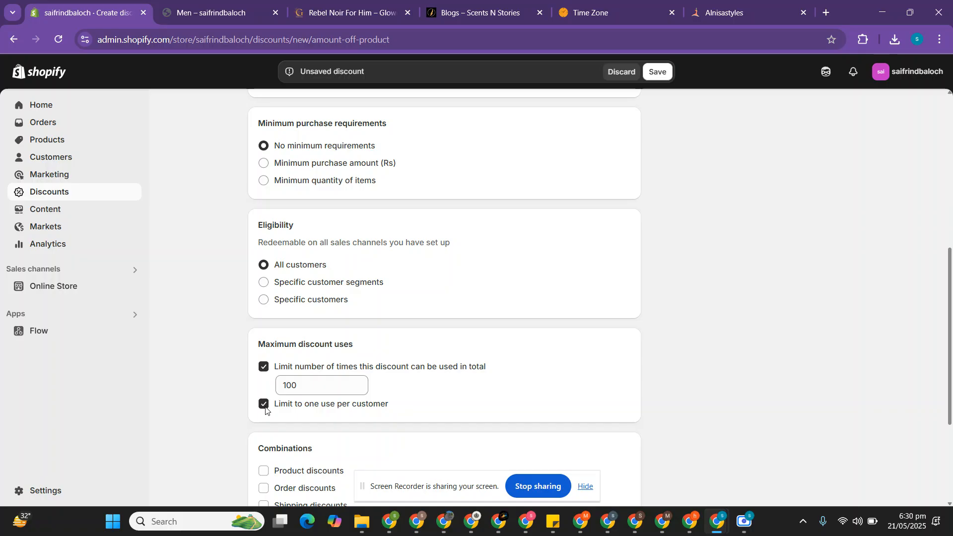
left_click(266, 409)
Review the remaining discount settings and save the new discount.
scroll(266, 409, "down", 3)
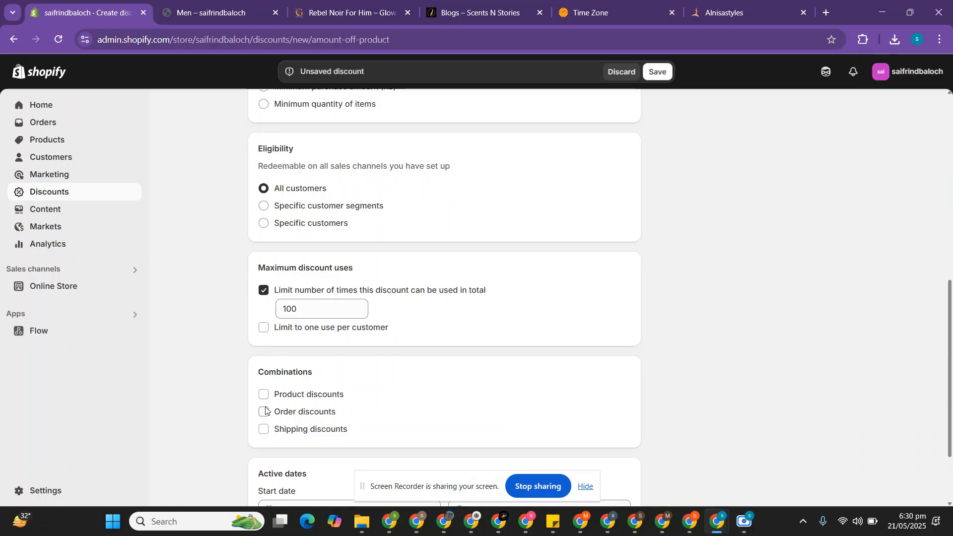
scroll(266, 410, "down", 2)
scroll(367, 402, "up", 4)
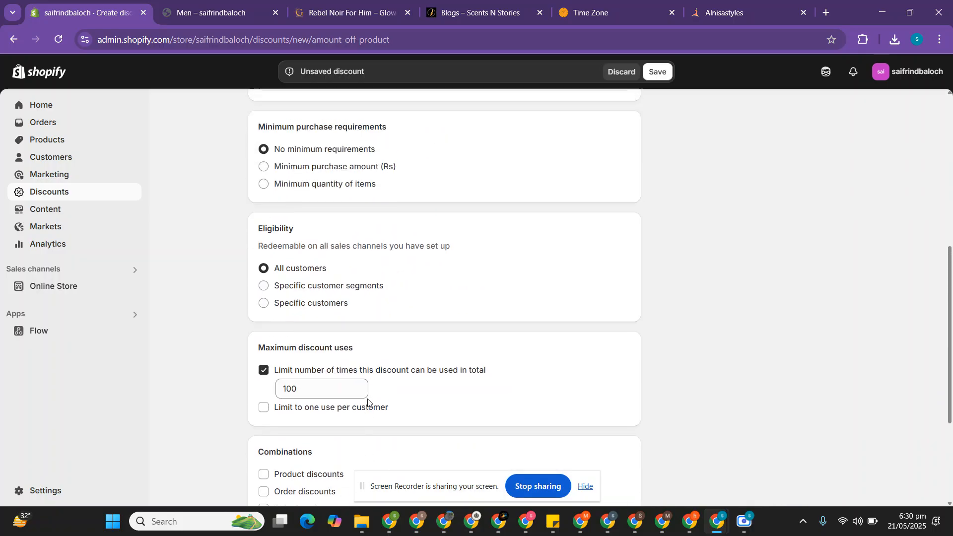
scroll(368, 402, "up", 7)
left_click(657, 73)
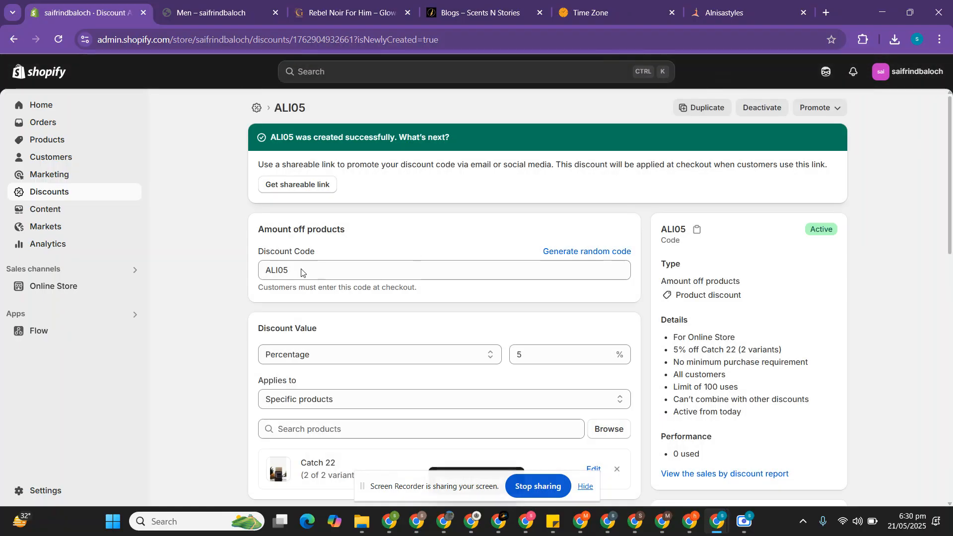
Copy the discount code ALI05, switch to the storefront, and add one Rebel Noir For Him to the cart.
double_click(302, 269)
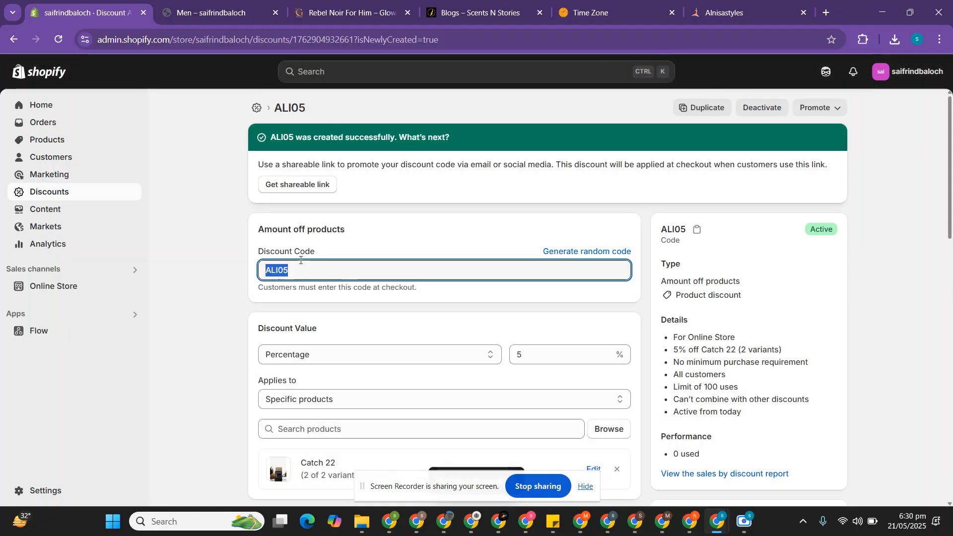
key("ctrl+Tab")
left_click(309, 180)
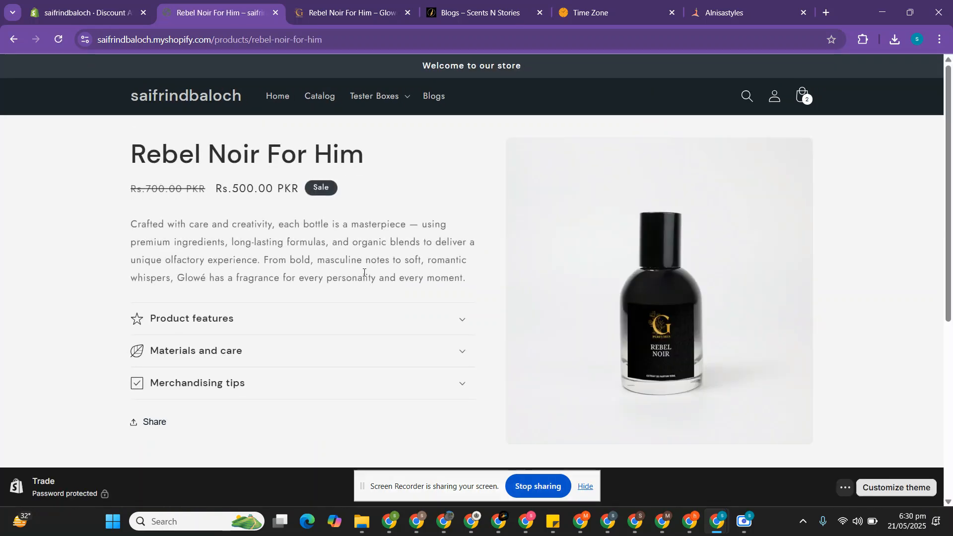
scroll(364, 273, "down", 3)
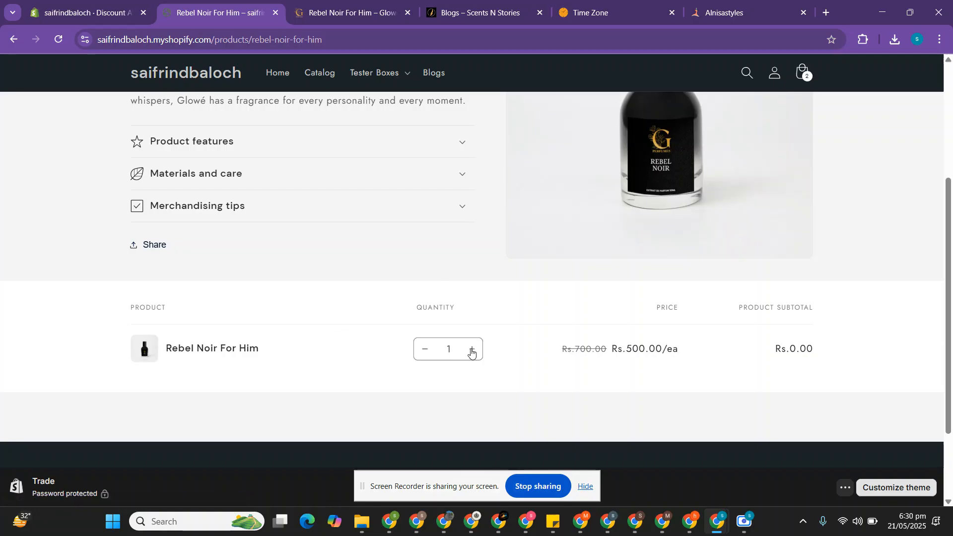
scroll(740, 159, "down", 2)
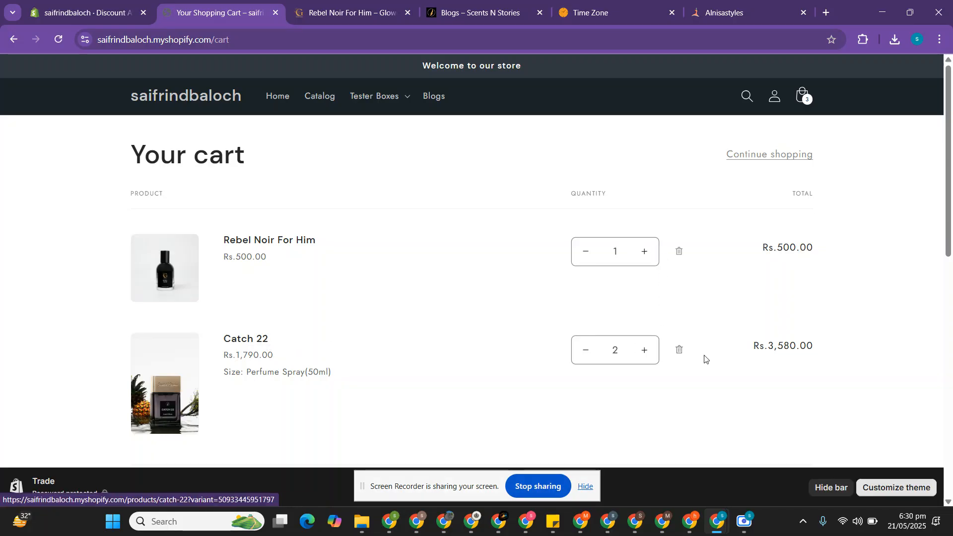
Remove Catch 22 from the cart and proceed to checkout with only Rebel Noir For Him.
left_click(679, 350)
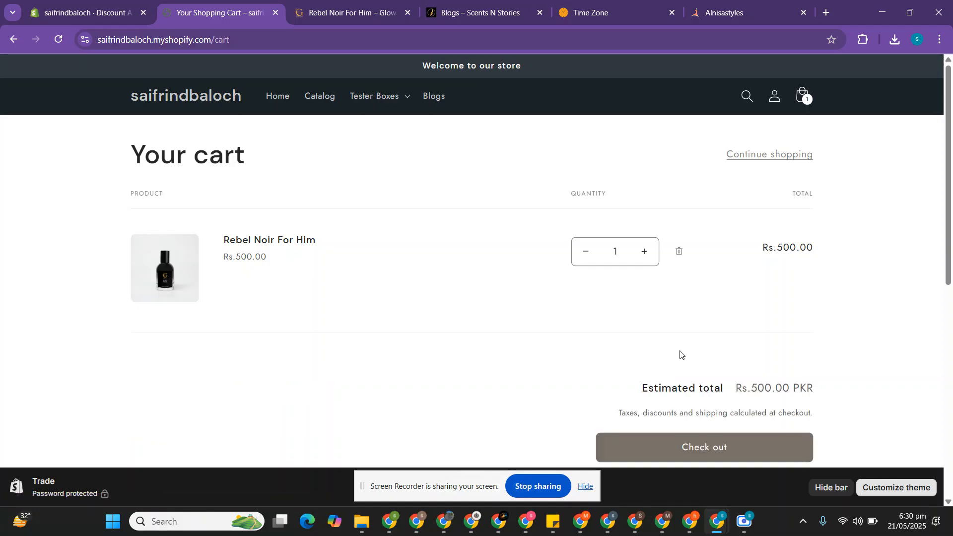
scroll(680, 353, "down", 2)
left_click(694, 353)
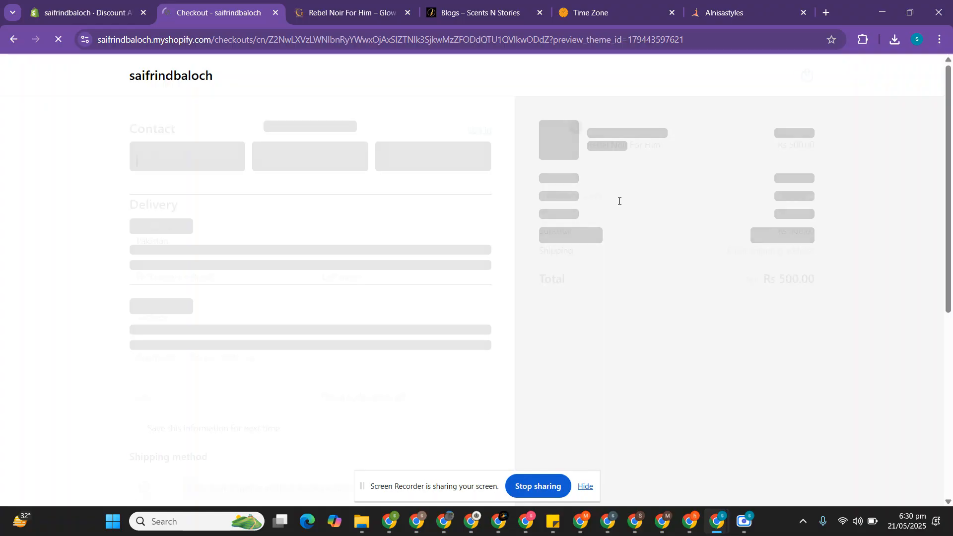
Try to apply the discount code ALI05 to the Rebel Noir For Him order at checkout.
left_click(620, 201)
type("ALI05")
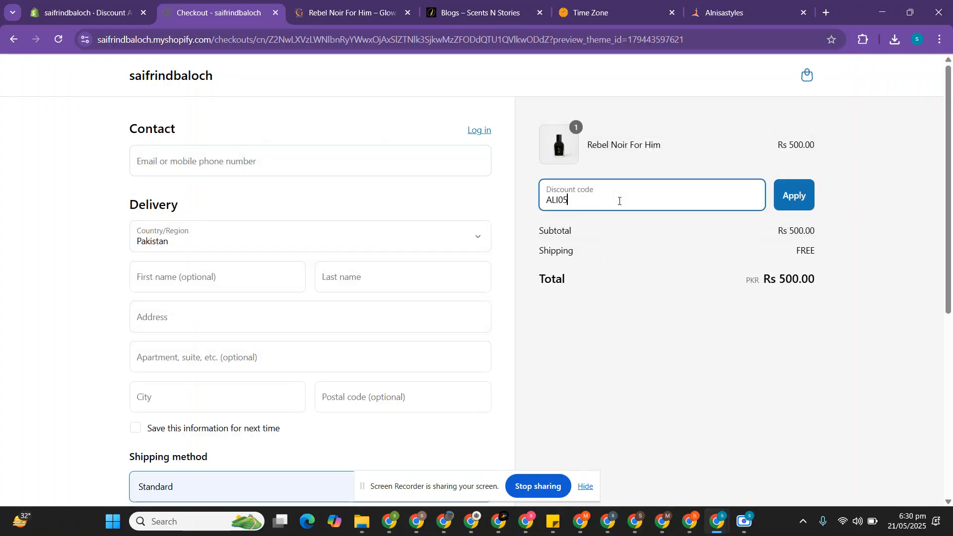
left_click(792, 195)
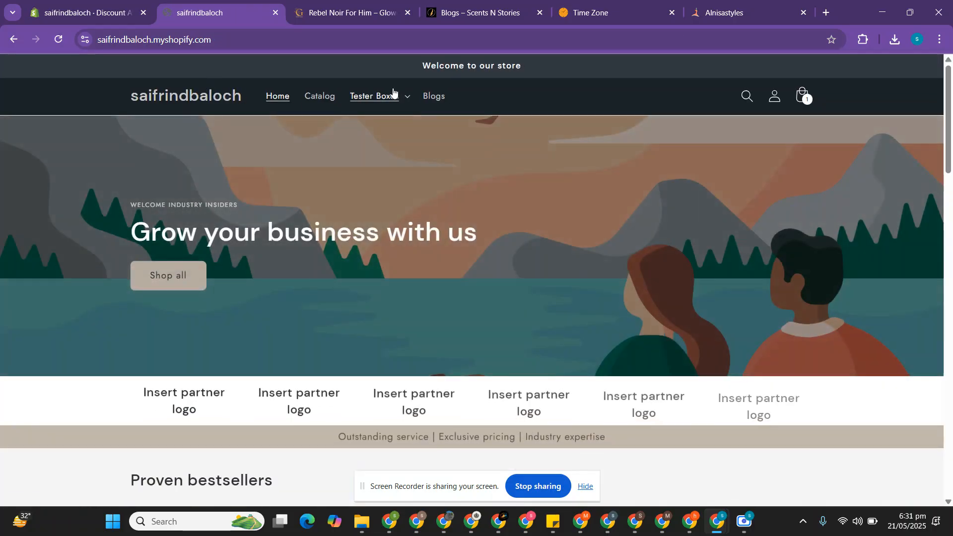
Open Catch 22 from the men's tester boxes collection, add one 50ml Perfume Spray to the cart, and proceed to checkout.
left_click(378, 95)
left_click(369, 129)
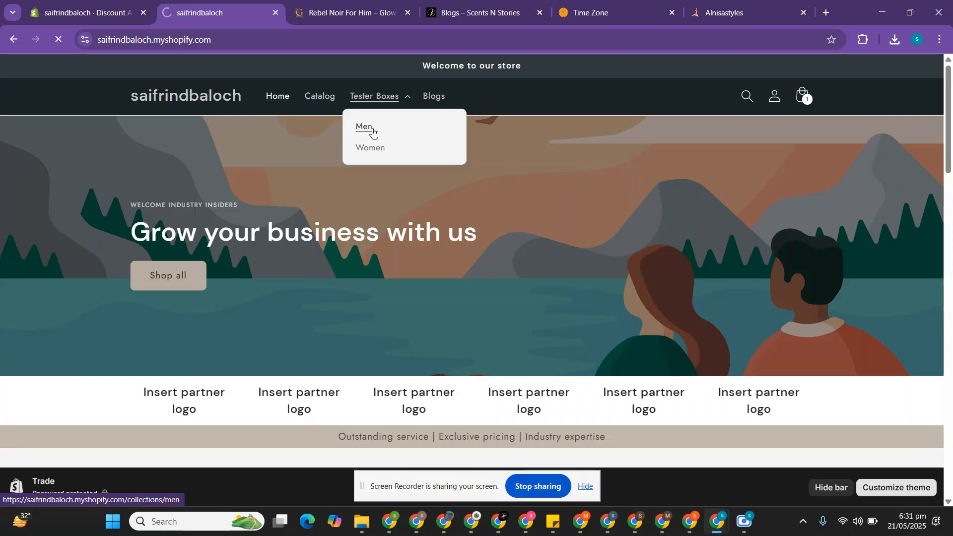
scroll(184, 341, "down", 2)
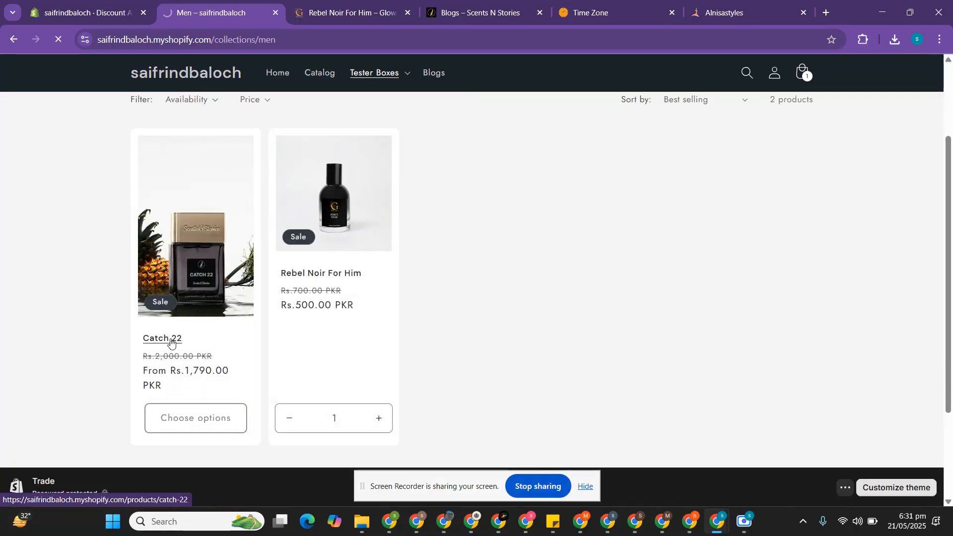
left_click(170, 340)
scroll(291, 330, "down", 2)
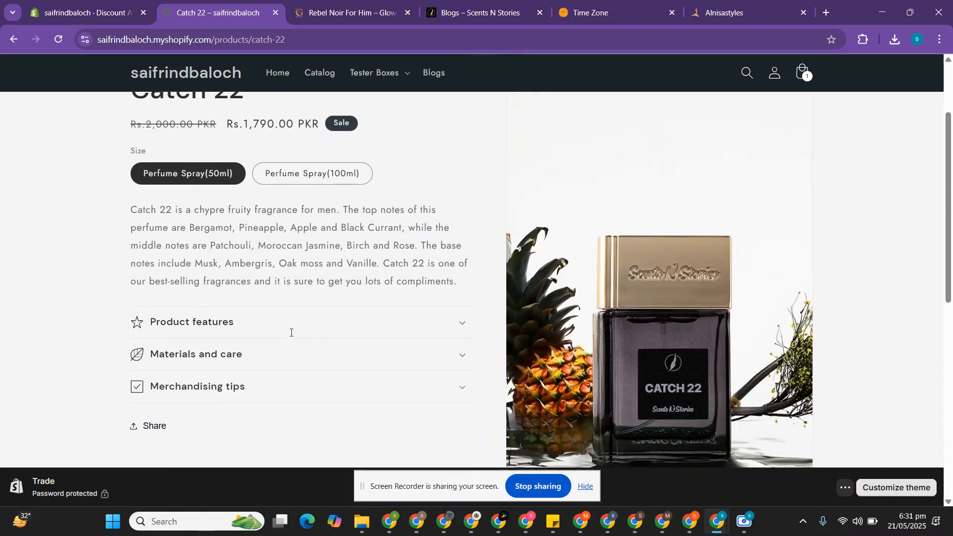
scroll(292, 336, "down", 4)
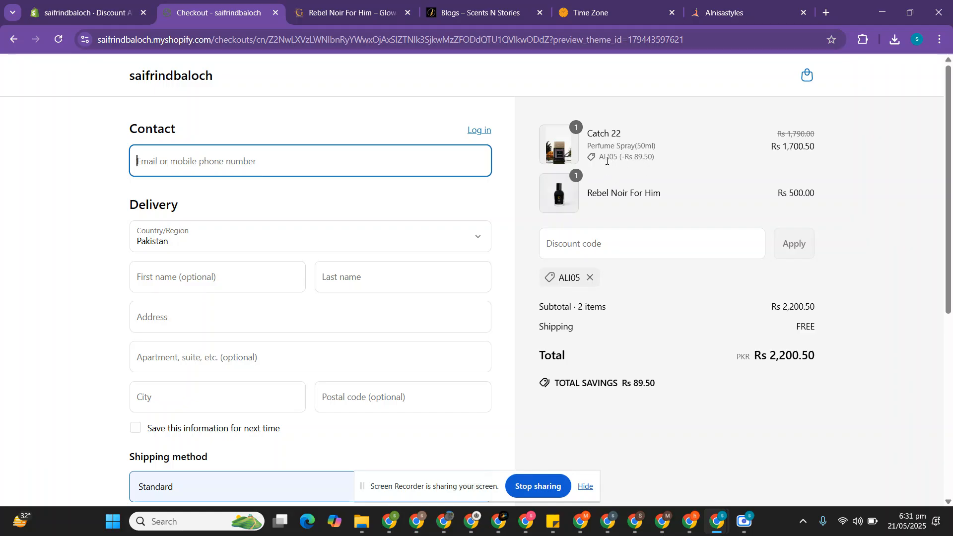
Remove the ALI05 discount from the order, apply the code again, and check the discount line under Catch 22.
left_click(611, 250)
left_click(593, 277)
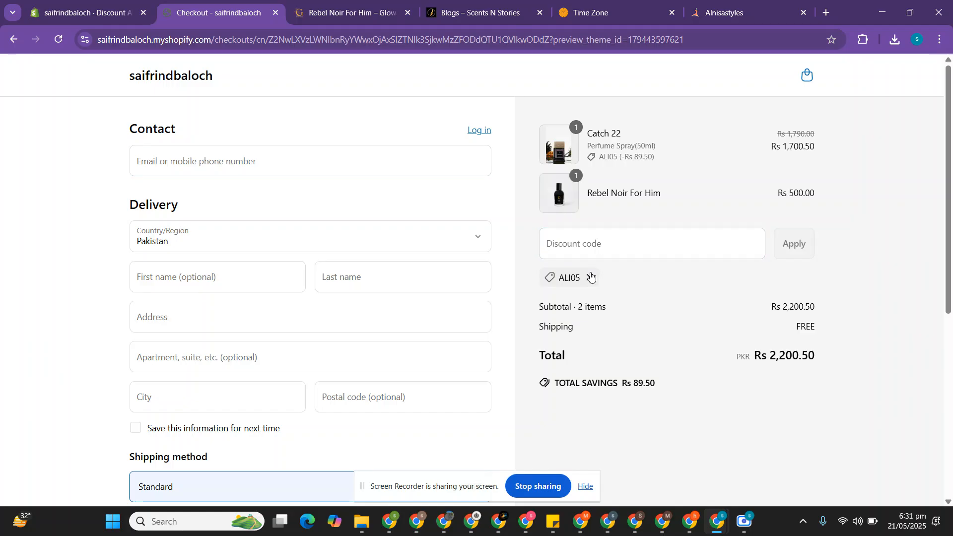
left_click(625, 252)
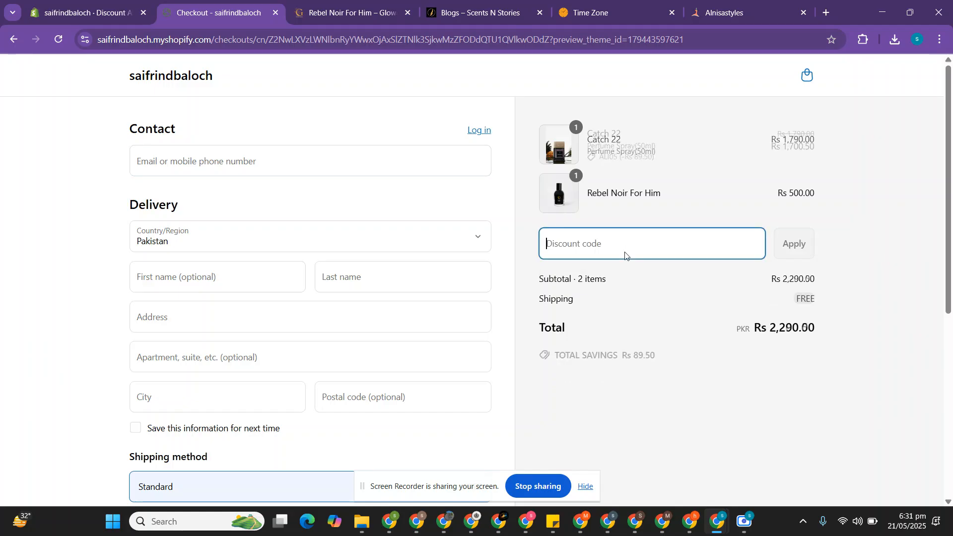
type("ALI05")
left_click(788, 244)
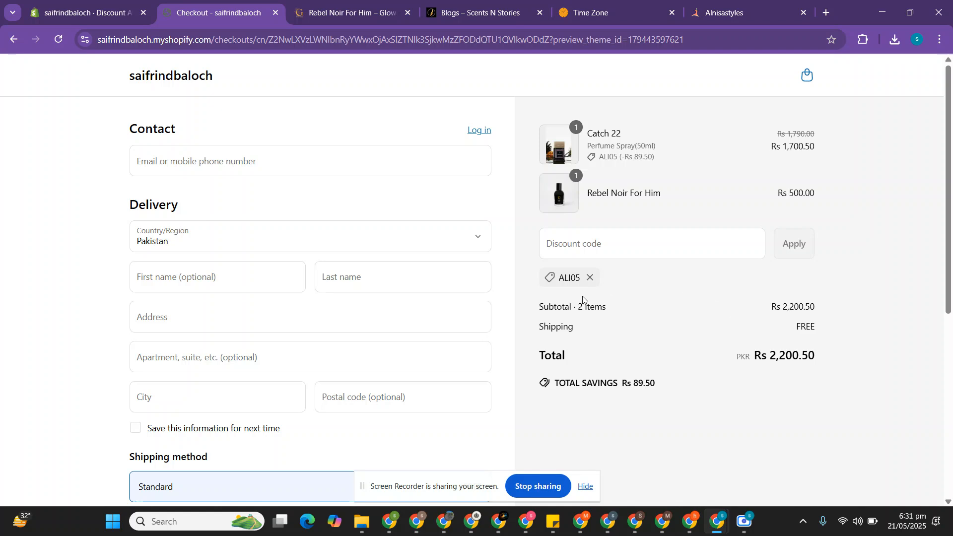
triple_click(612, 156)
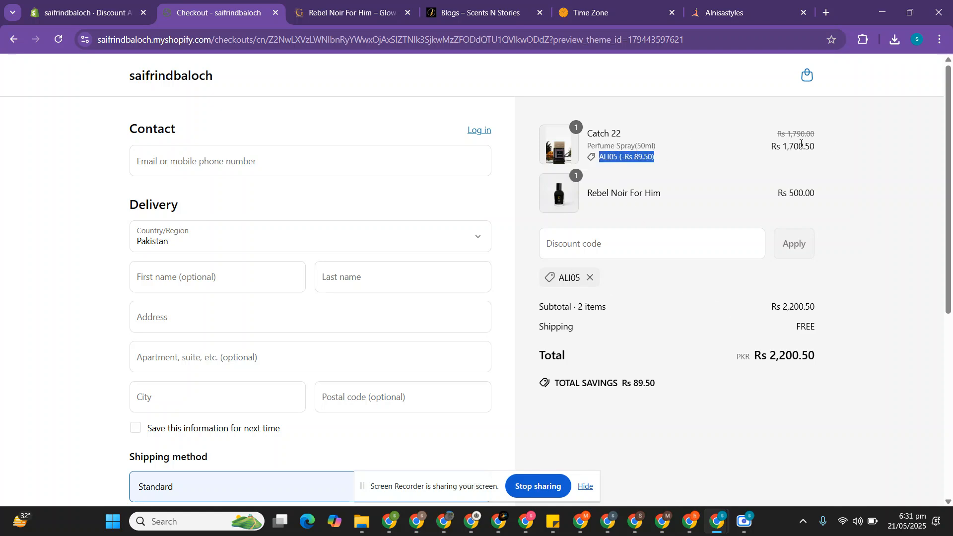
View the Time Zone and Alnisastyles storefronts and return to the ALI05 discount page in the Shopify admin.
left_click(91, 3)
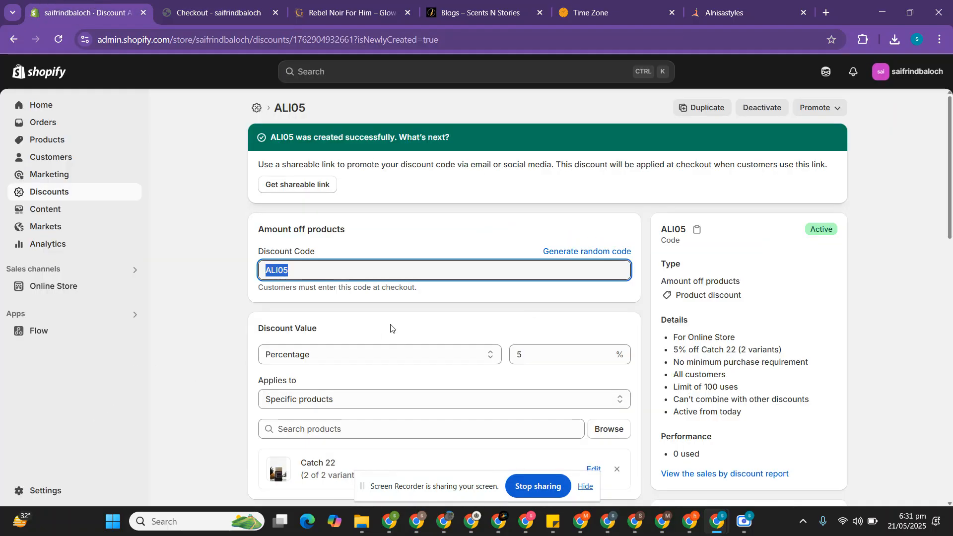
left_click(646, 6)
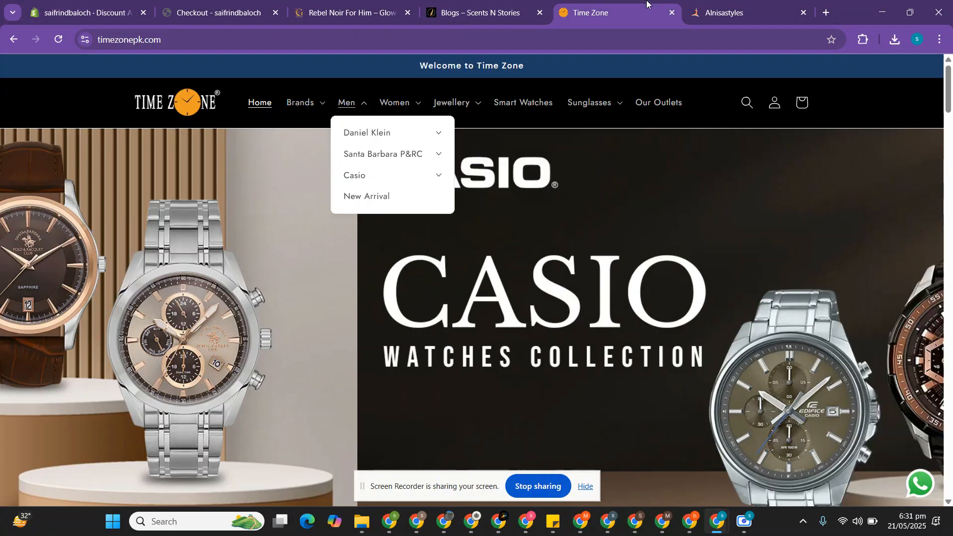
left_click(724, 12)
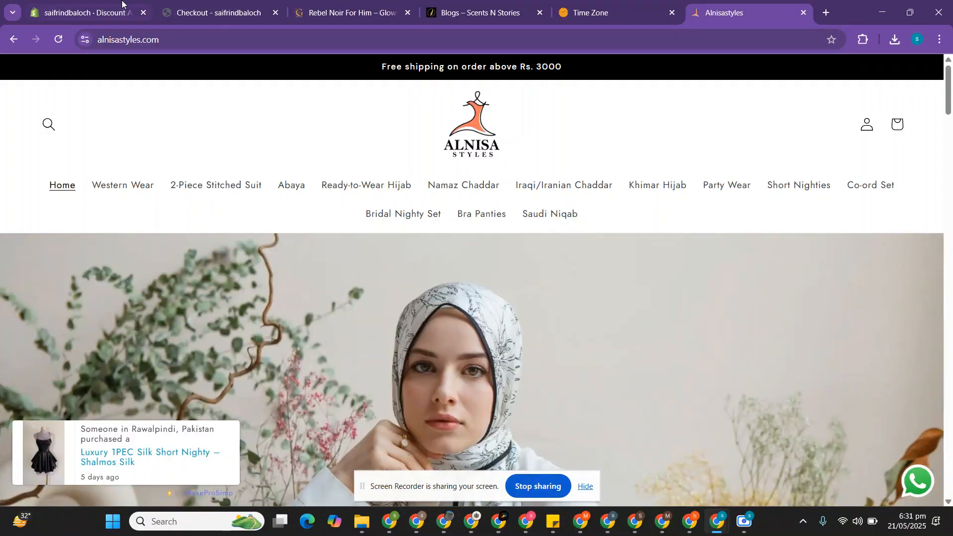
left_click(122, 4)
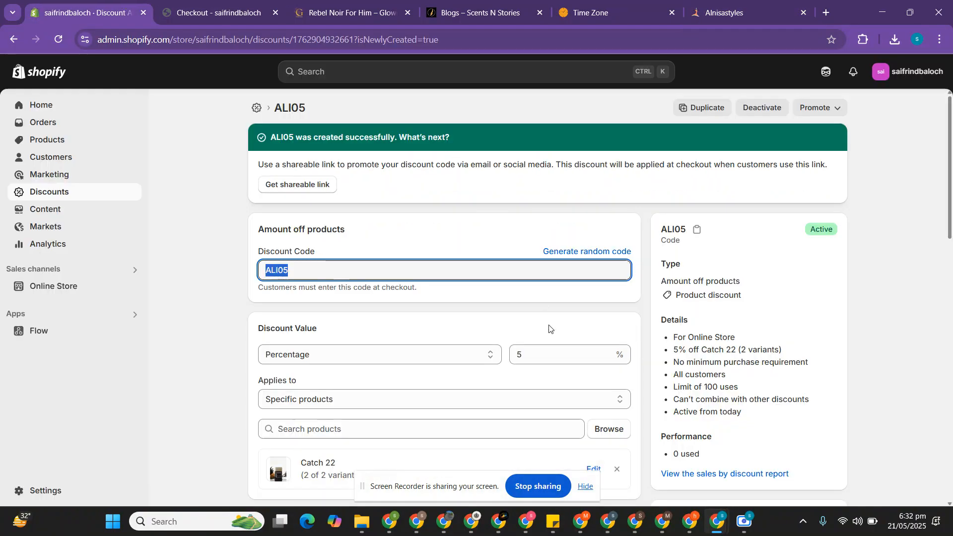